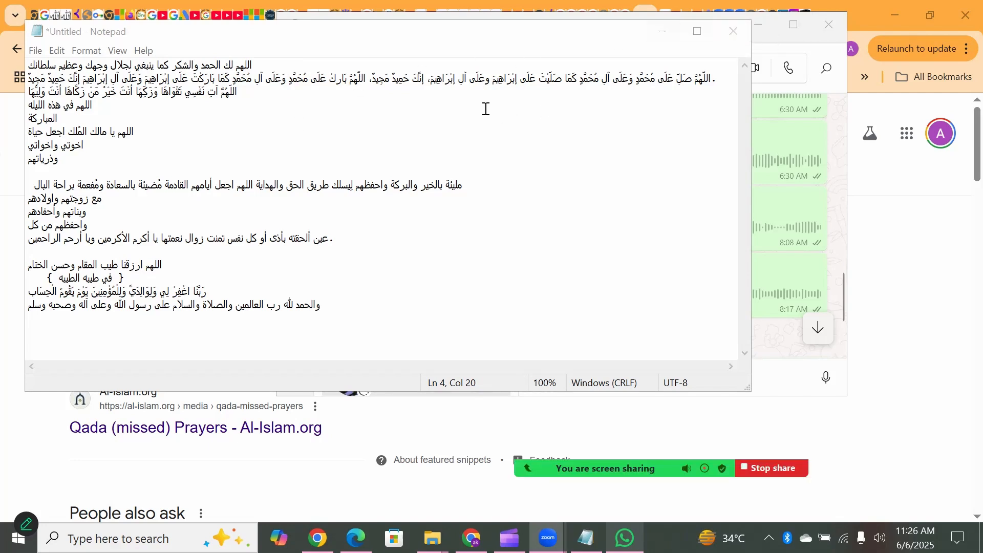
- Play the forwarded 1:49 audio message in the WhatsApp chat while following the Arabic prayer text in Notepad
click(789, 323)
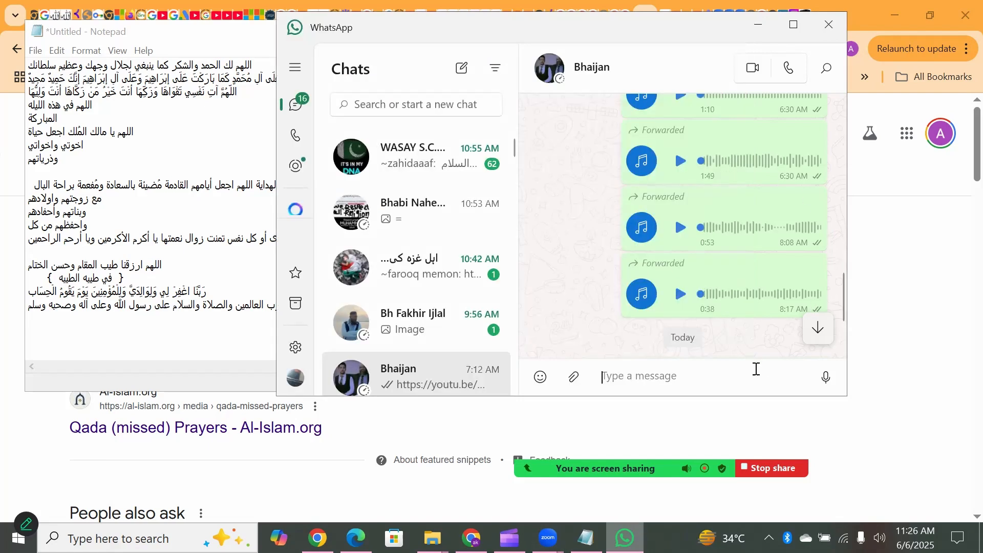
click(679, 162)
click(760, 17)
click(624, 537)
click(682, 160)
click(682, 161)
click(157, 38)
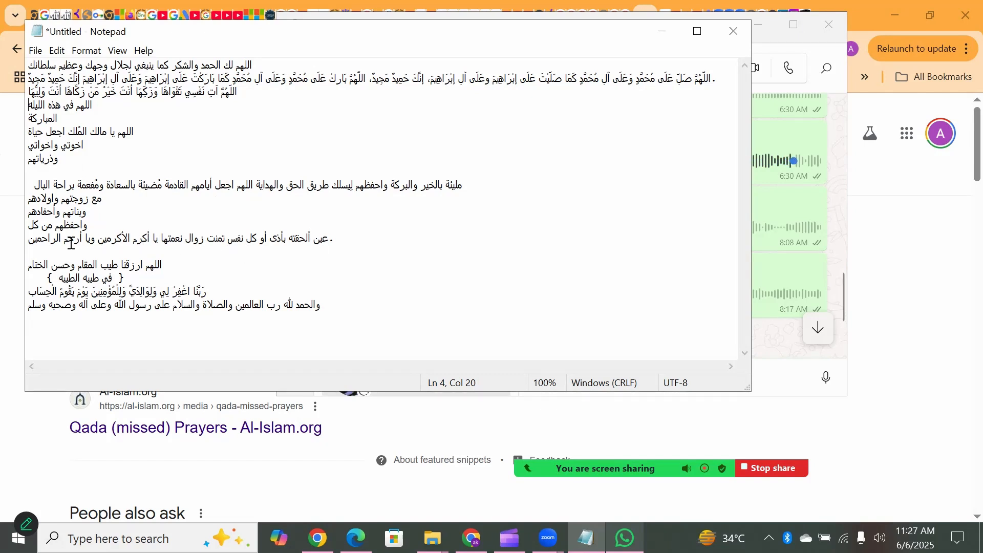
click(172, 267)
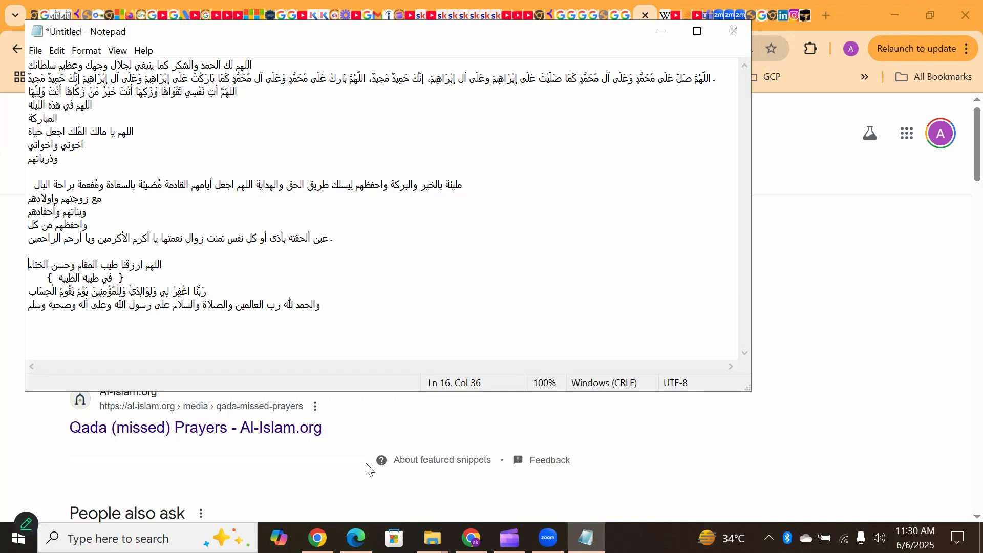
- Switch to File Explorer and duplicate the file "Lesson475 -- Excel for tracking missed salats" in the VBA folder
click(432, 537)
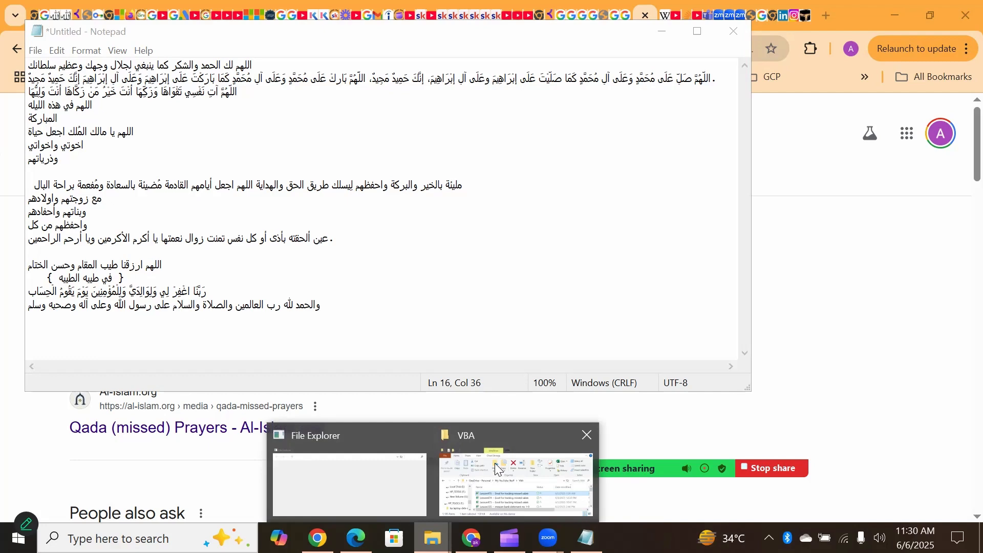
click(499, 470)
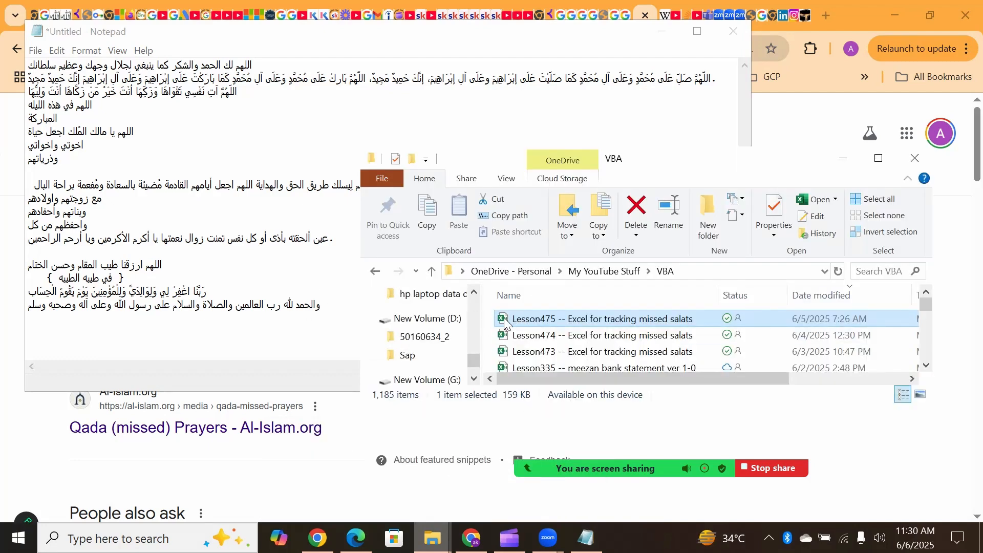
key(ctrl+c)
key(ctrl+v)
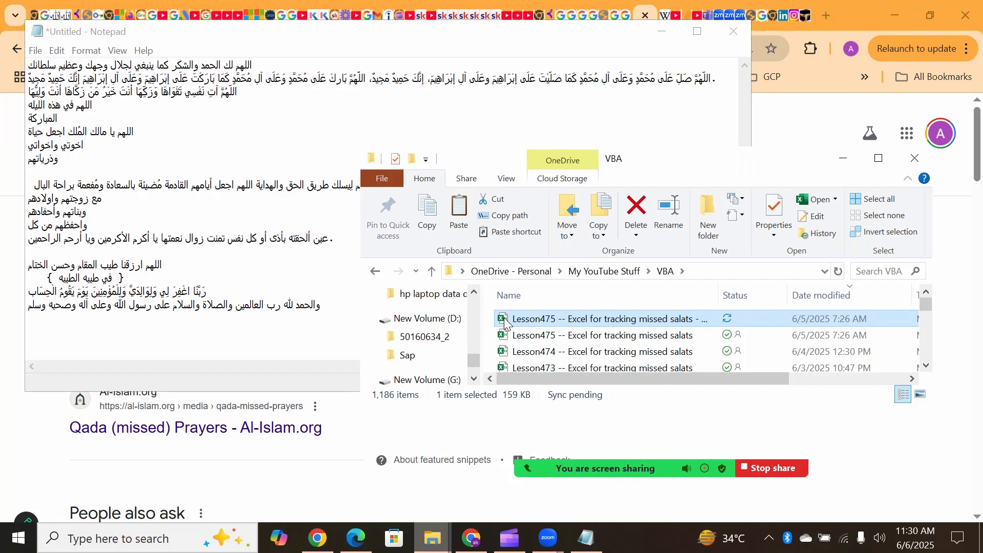
- Rename the copied workbook as "Lesson476 -- Excel for tracking missed salats"
drag(520, 315, 519, 330)
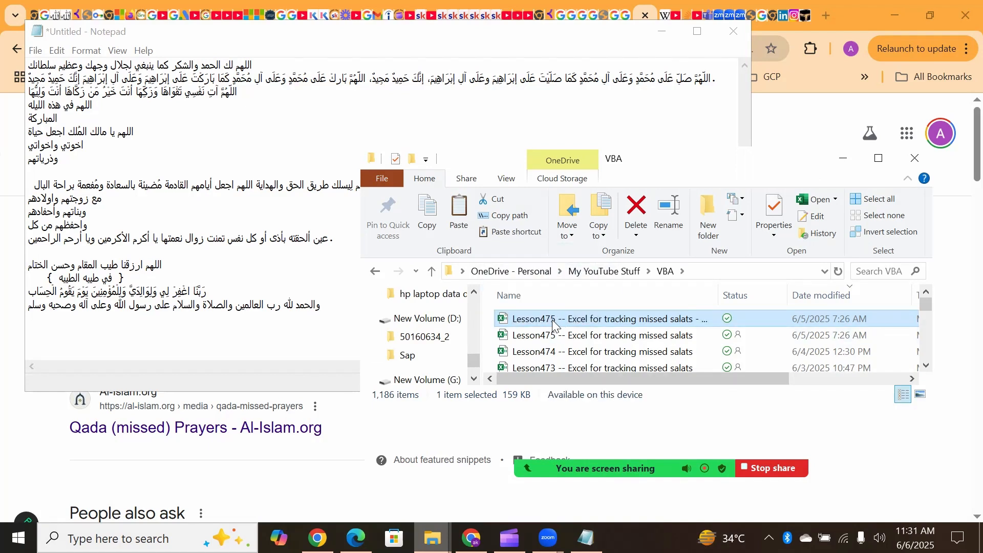
click(552, 319)
click(553, 319)
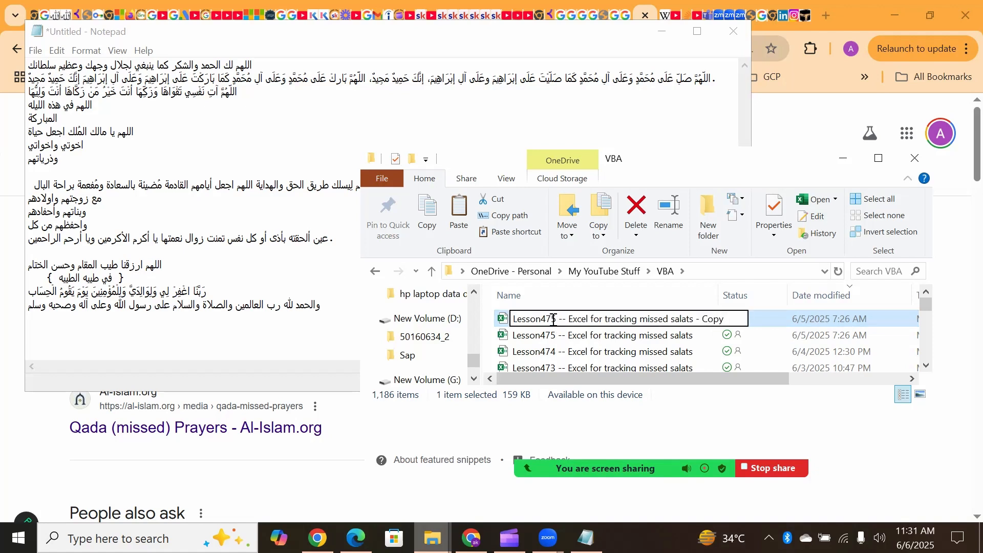
key(BackSpace)
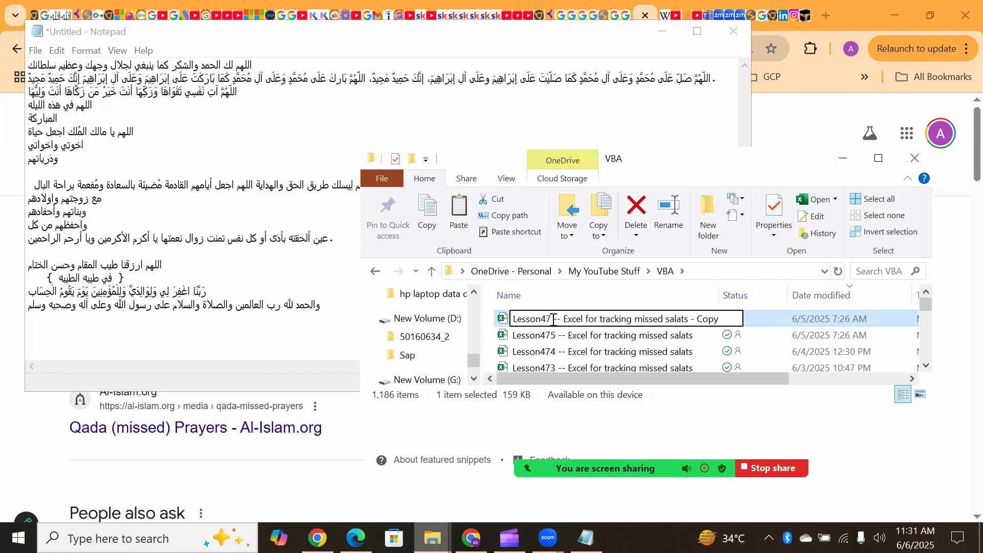
text(6)
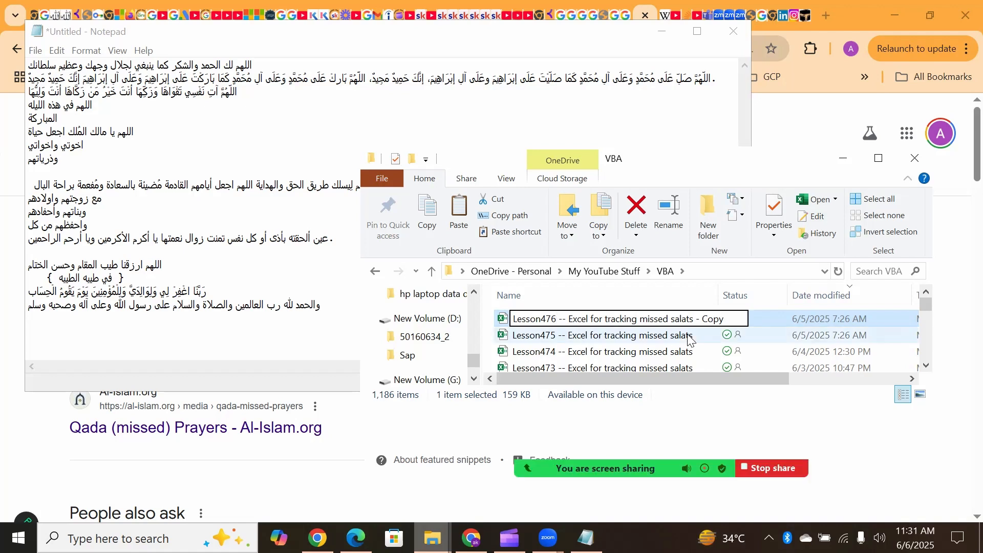
key(BackSpace)
key(BackSpace)
key(BackSpace)
key(BackSpace)
key(BackSpace)
key(BackSpace)
key(BackSpace)
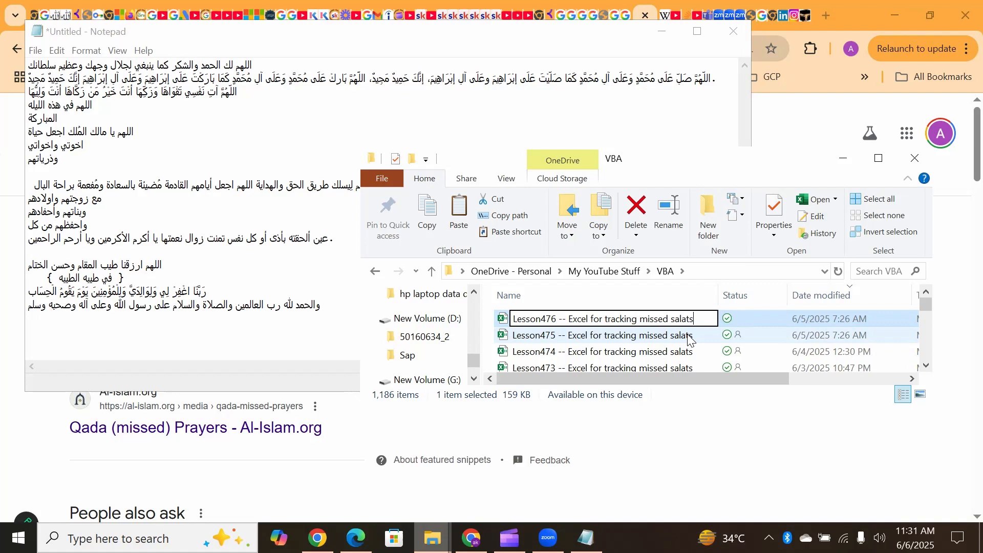
key(Return)
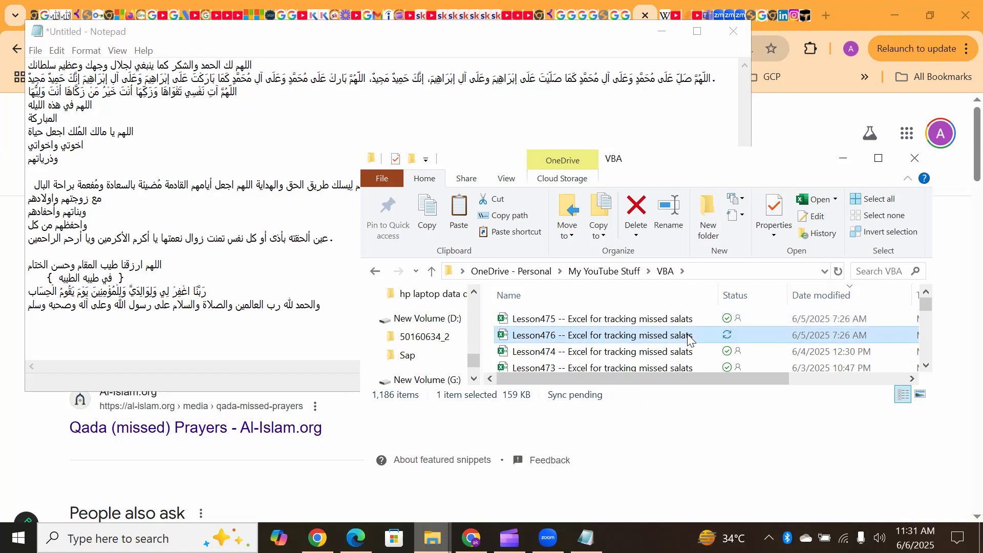
- Open the Lesson476 workbook in Excel and enable its macro content
double_click(506, 338)
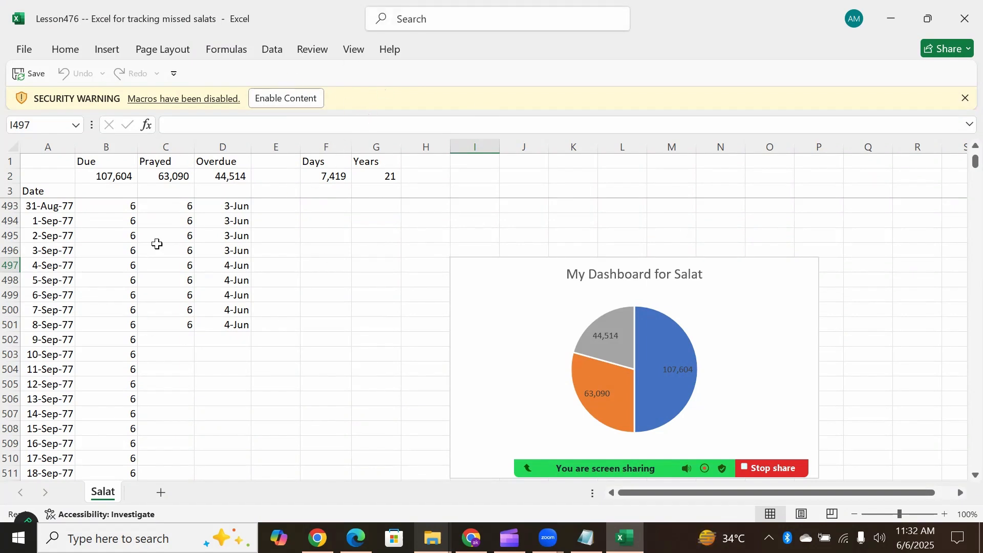
click(283, 101)
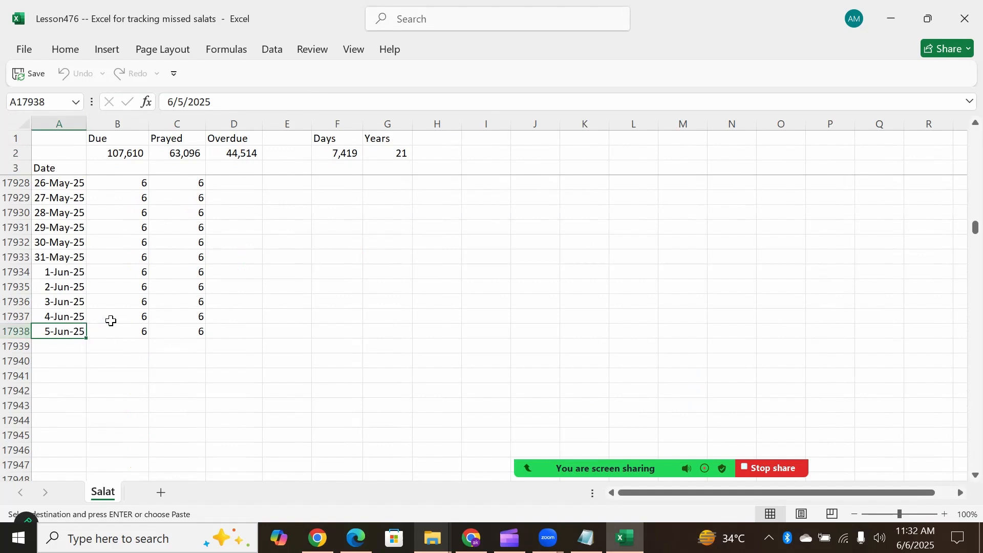
- Review the latest date, due and prayed entries at the end of the Salat sheet's daily log
click(188, 330)
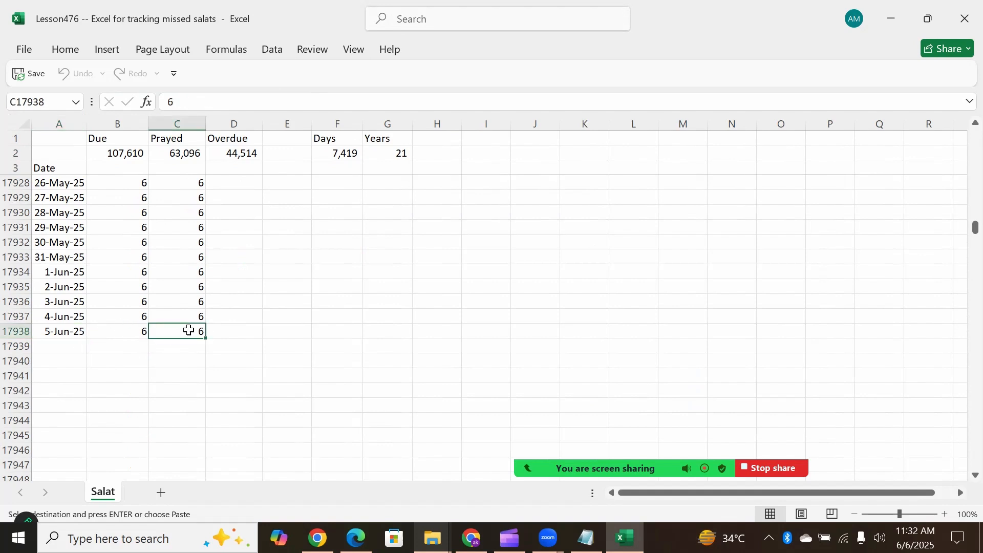
key(Left)
key(Left)
key(Right)
key(Left)
click(188, 330)
key(Left)
key(Left)
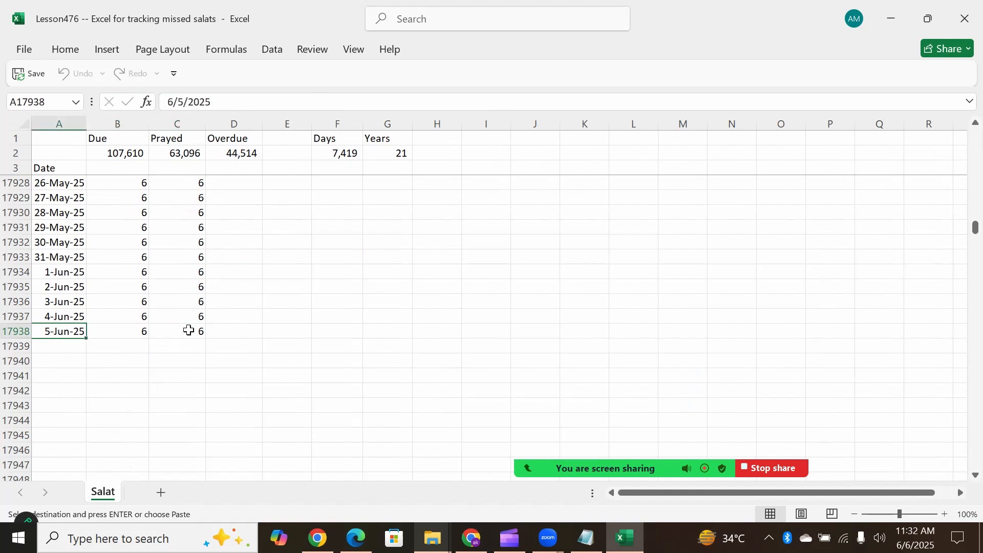
key(Down)
key(Page_Up)
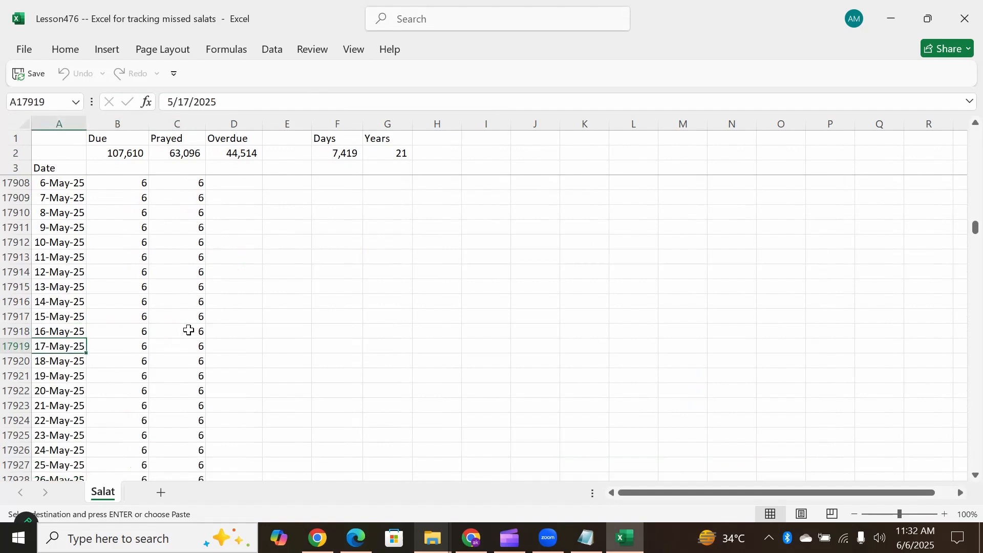
- Record 5 days of qadha salat from the first unfilled Overdue cell, D502, with performing date 05-Jun-2025
click(56, 256)
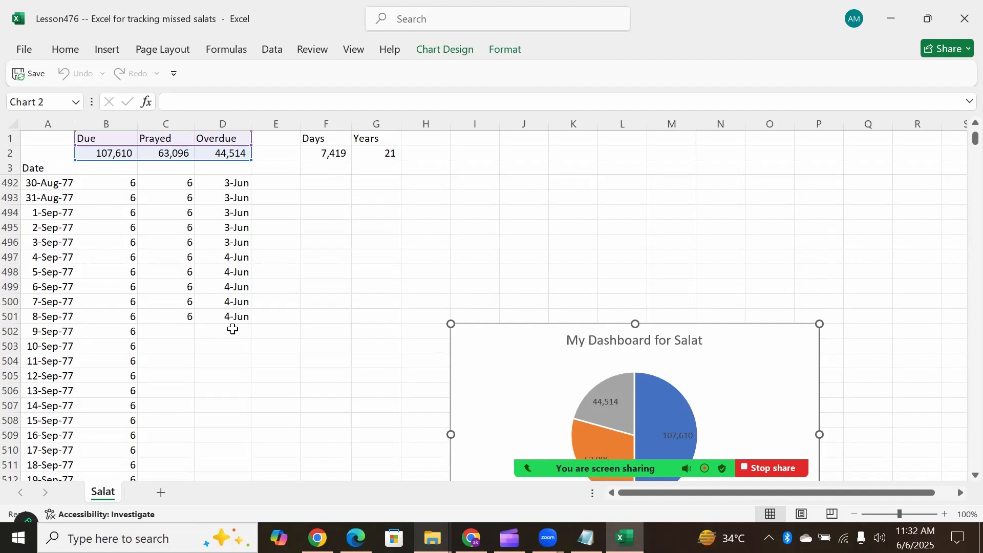
click(234, 328)
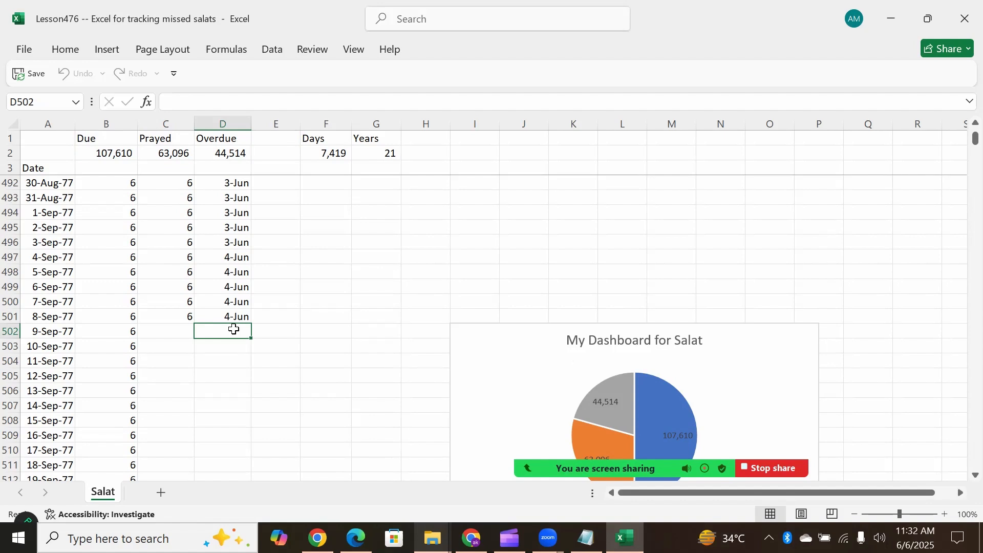
double_click(233, 329)
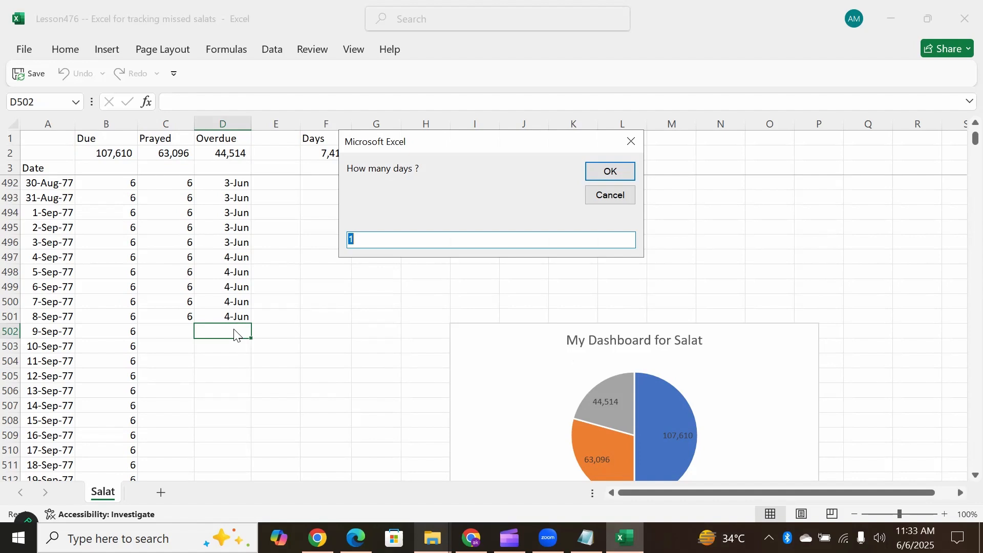
text(5)
key(Return)
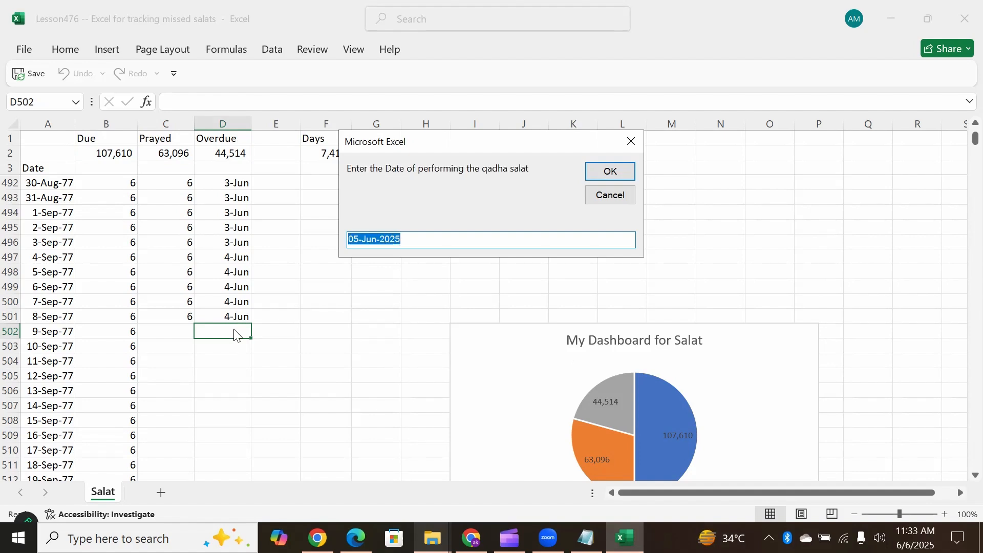
key(Return)
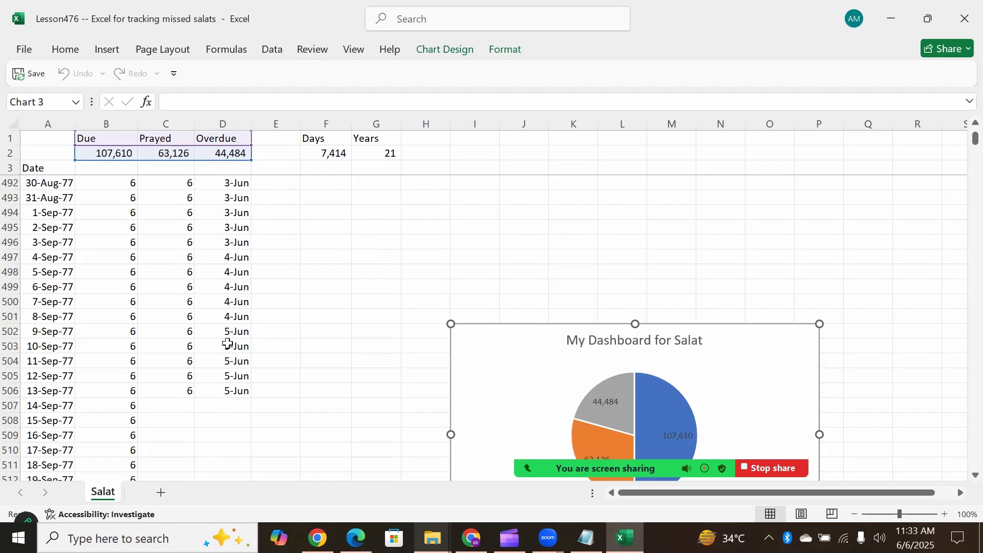
- Move the "My Dashboard for Salat" pie chart up so it sits beside rows 494 to 508
click(228, 344)
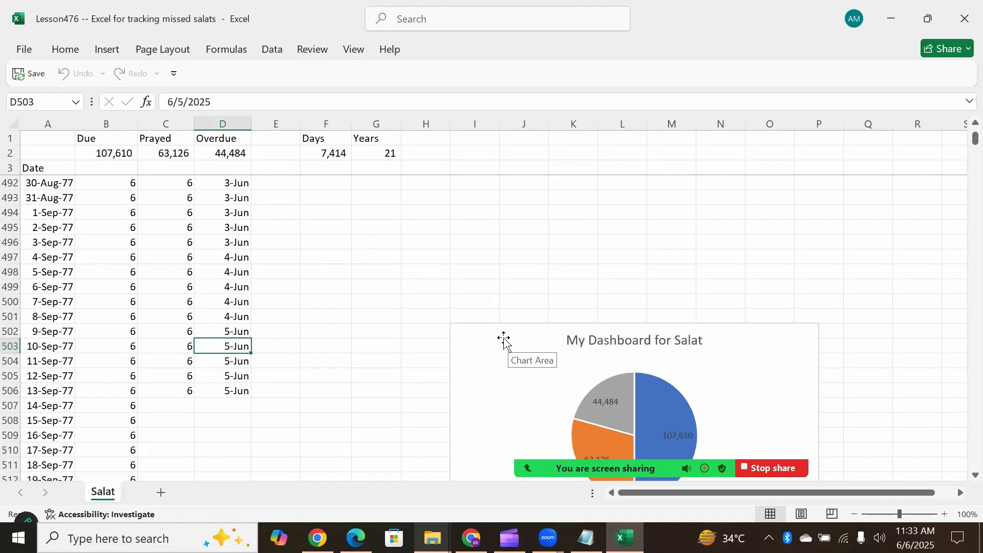
drag(504, 340, 481, 228)
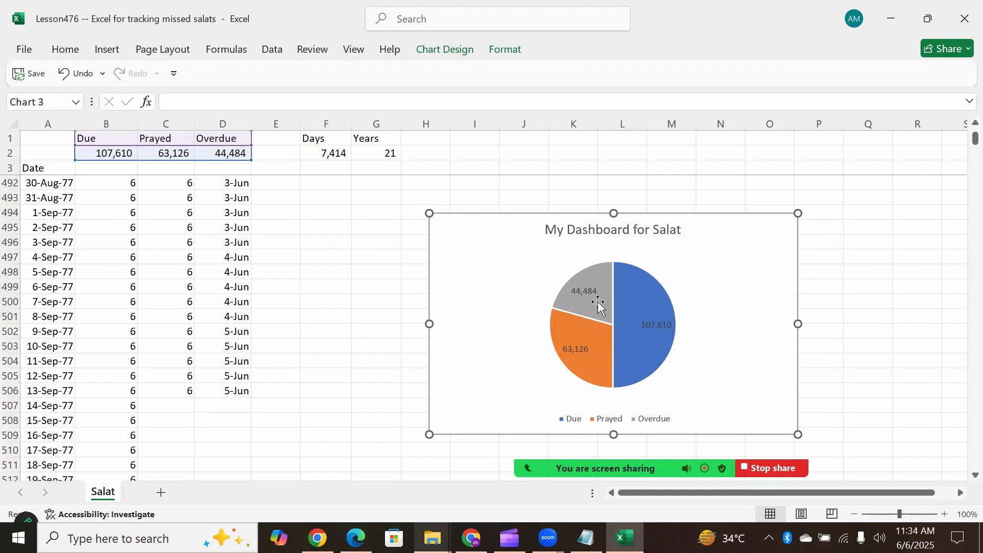
- Examine the formulas behind the Overdue, Due, Prayed and Days figures in row 2, and end the screen share
click(219, 152)
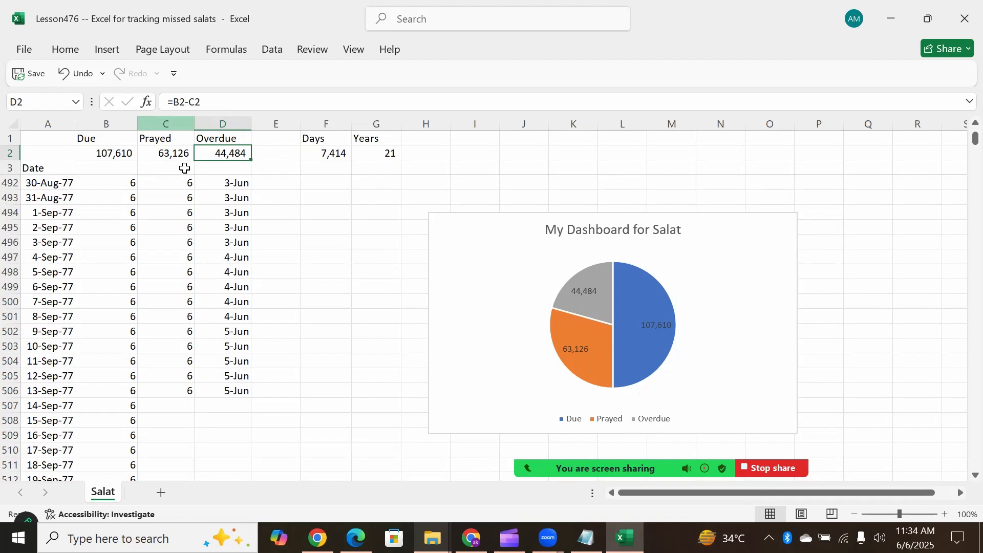
click(115, 152)
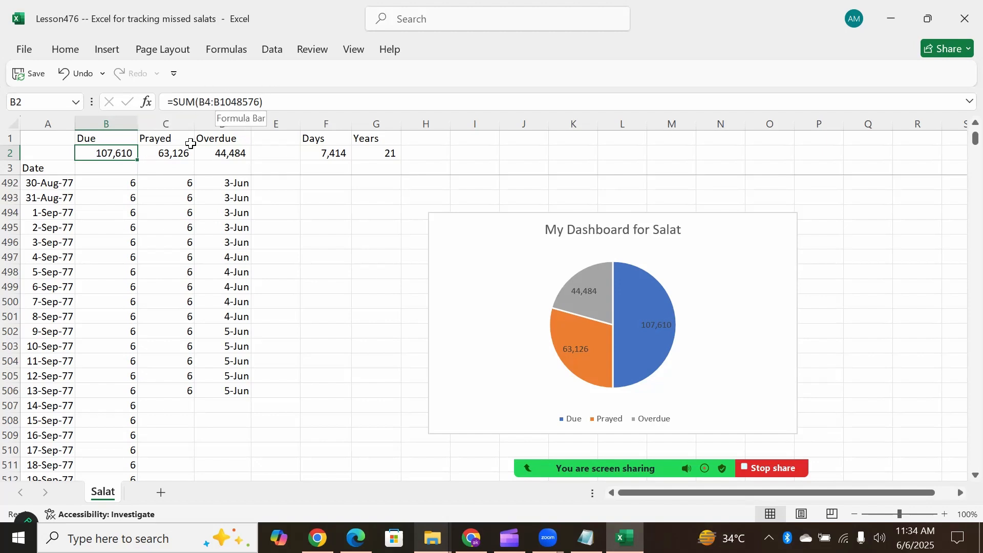
click(169, 153)
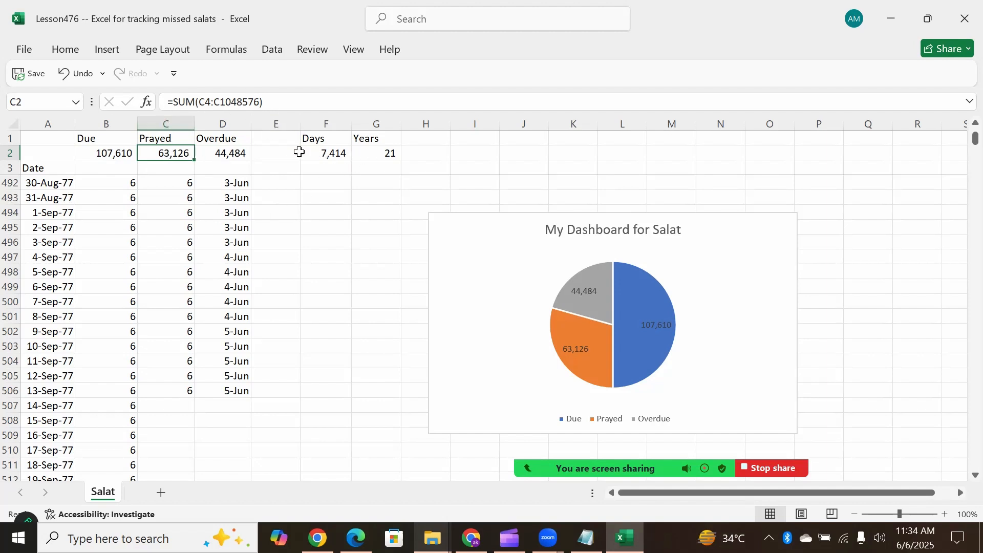
click(329, 149)
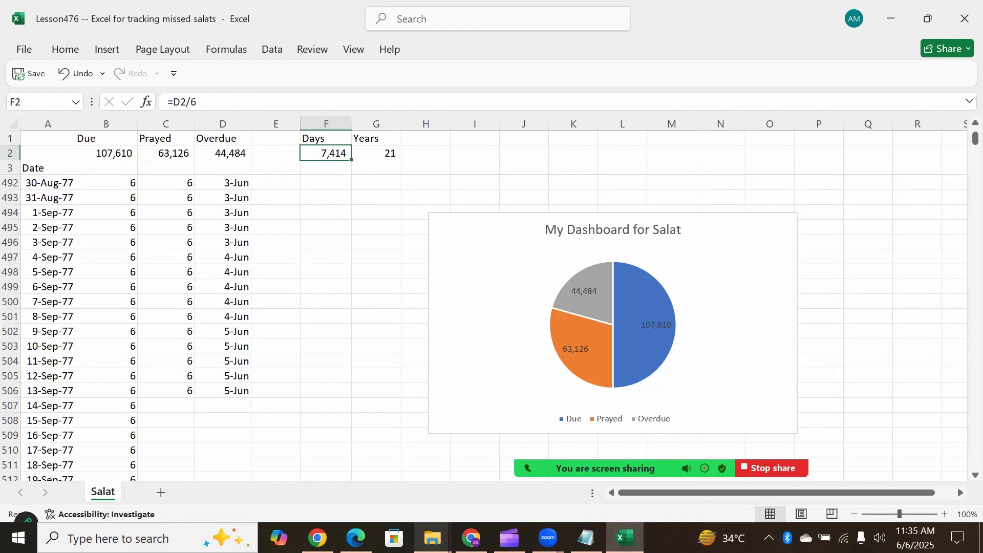
click(758, 472)
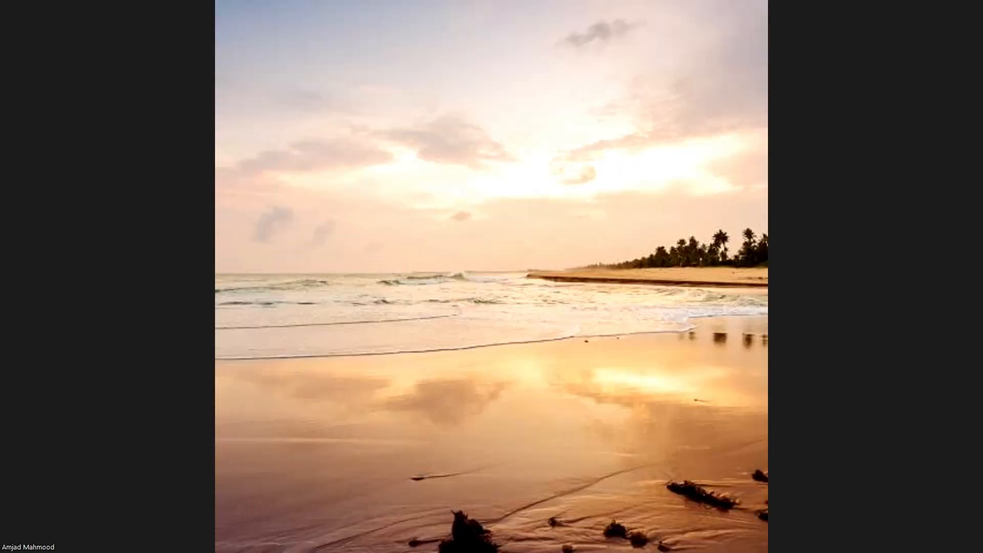